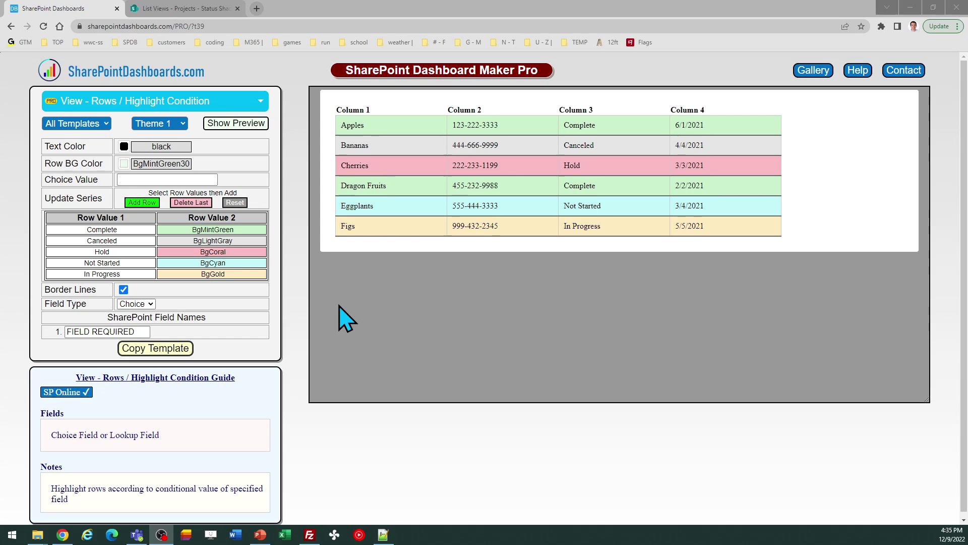
Switch to the SharePoint Projects list, which shows Budget, Qty and Task Result columns
{"action": "left_click", "coordinate": [194, 8]}
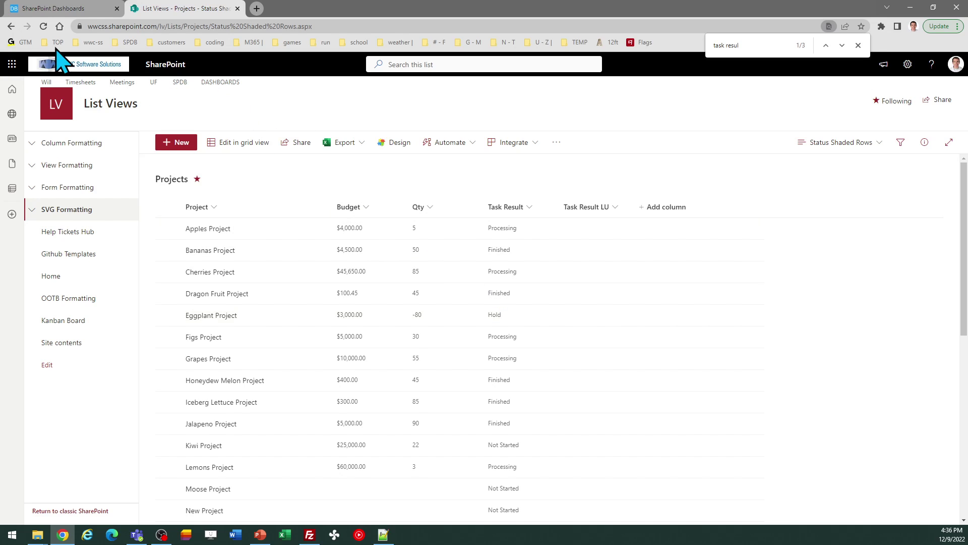
Preview Theme 2 and Theme 3 on the row-highlight template, then settle on Theme 1
{"action": "left_click", "coordinate": [62, 9]}
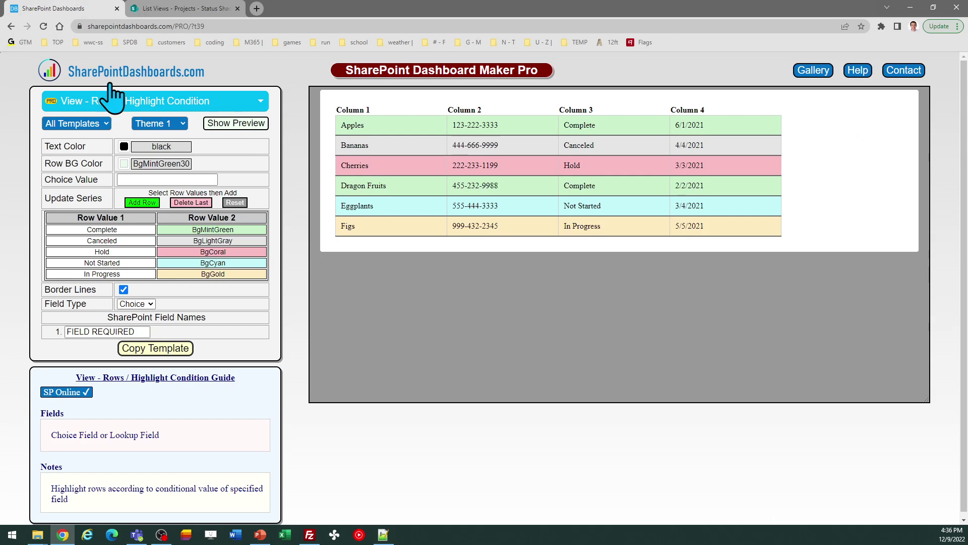
{"action": "left_click", "coordinate": [179, 124]}
{"action": "left_click", "coordinate": [177, 148]}
{"action": "left_click", "coordinate": [182, 124]}
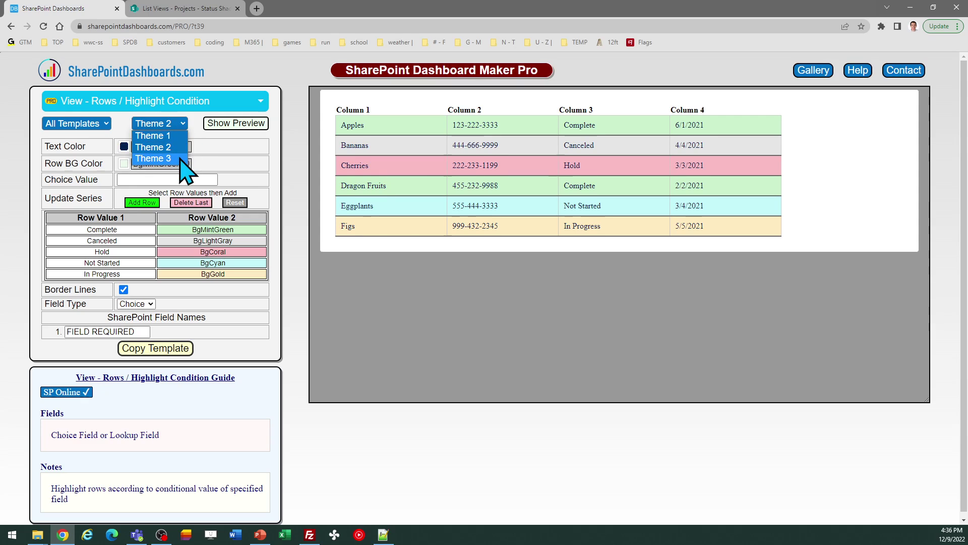
{"action": "left_click", "coordinate": [179, 159]}
{"action": "left_click", "coordinate": [182, 125]}
{"action": "left_click", "coordinate": [177, 138]}
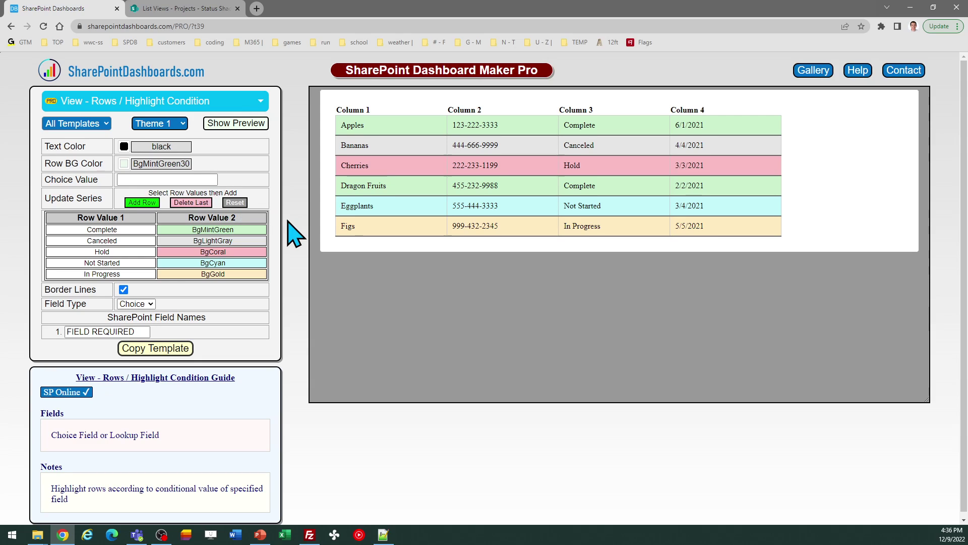
{"action": "mouse_move", "coordinate": [214, 275]}
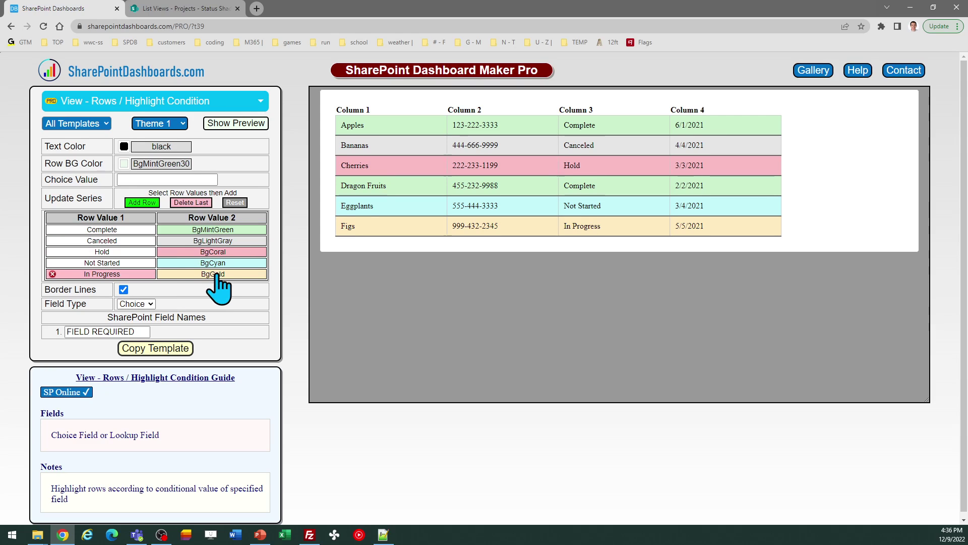
{"action": "mouse_move", "coordinate": [212, 251]}
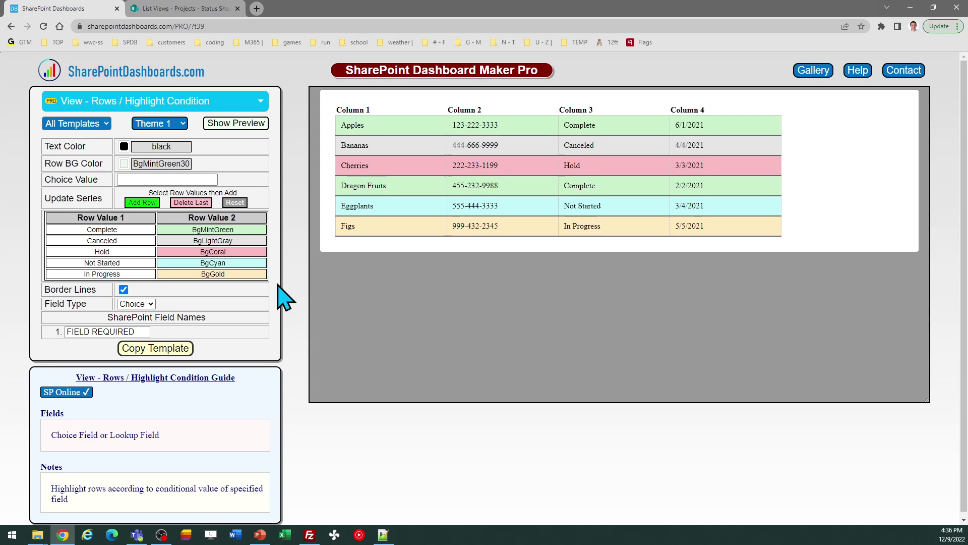
Clear all sample row rules with Reset and check the list's column names
{"action": "left_click", "coordinate": [237, 203]}
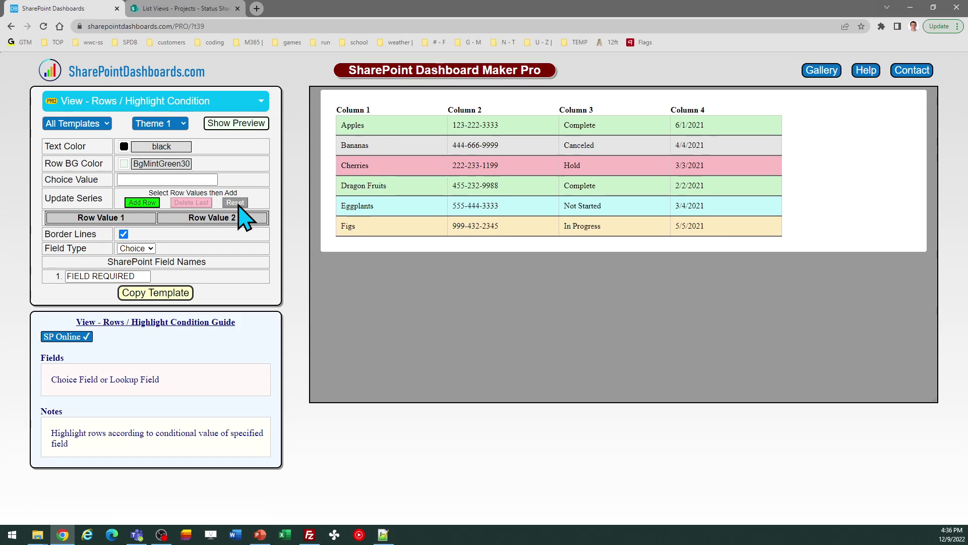
{"action": "left_click", "coordinate": [189, 8]}
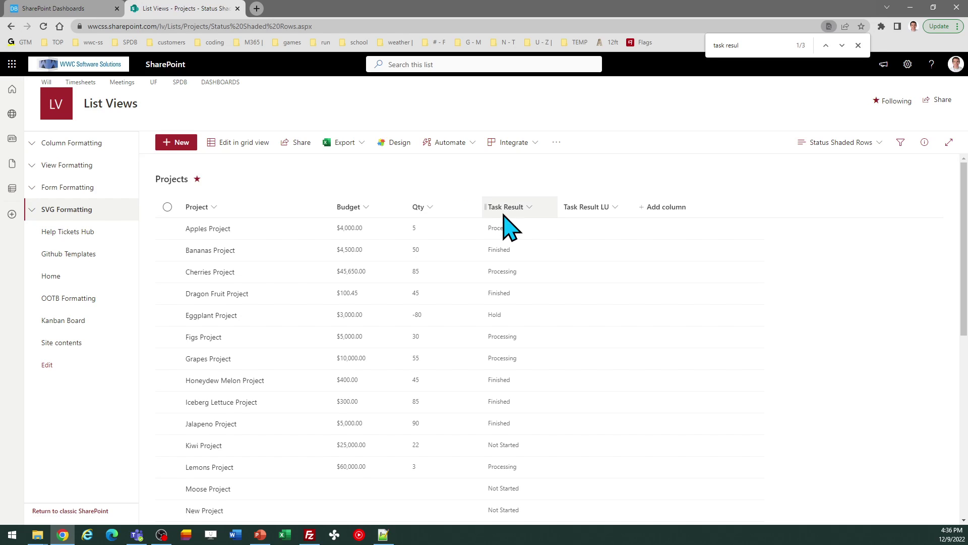
{"action": "left_click", "coordinate": [63, 8]}
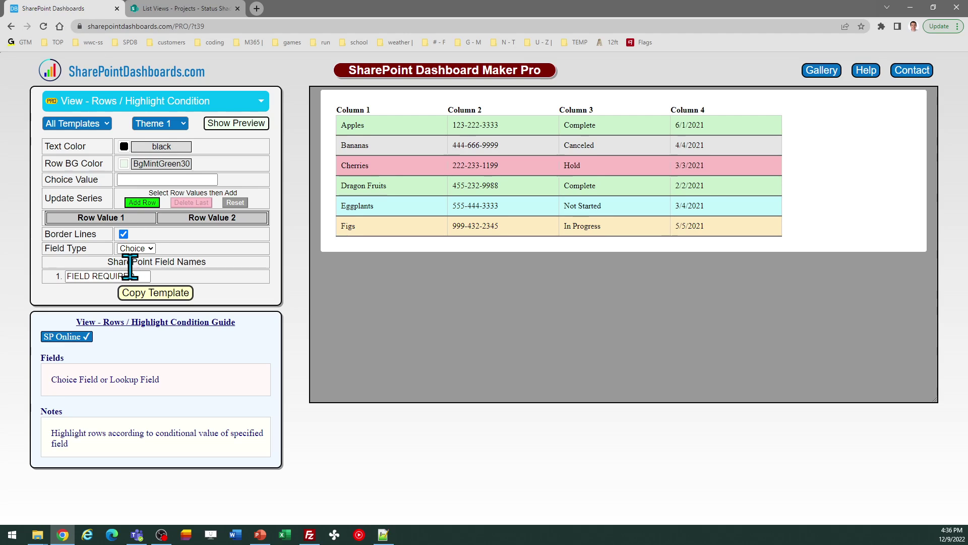
Replace the FIELD REQUIRED placeholder with Task Result as the SharePoint field name
{"action": "left_click_drag", "start_coordinate": [141, 276], "coordinate": [55, 277]}
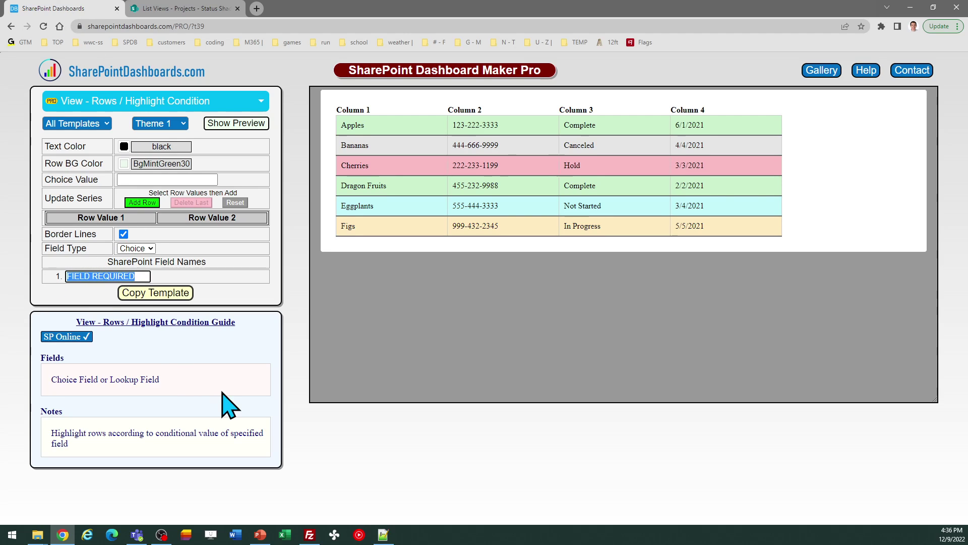
{"action": "type", "text": "Task Result"}
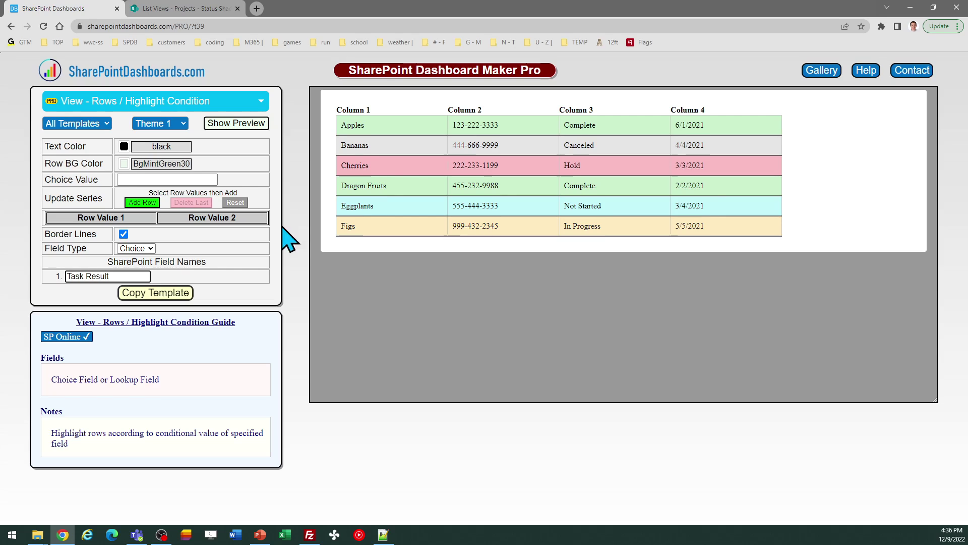
{"action": "left_click", "coordinate": [190, 9]}
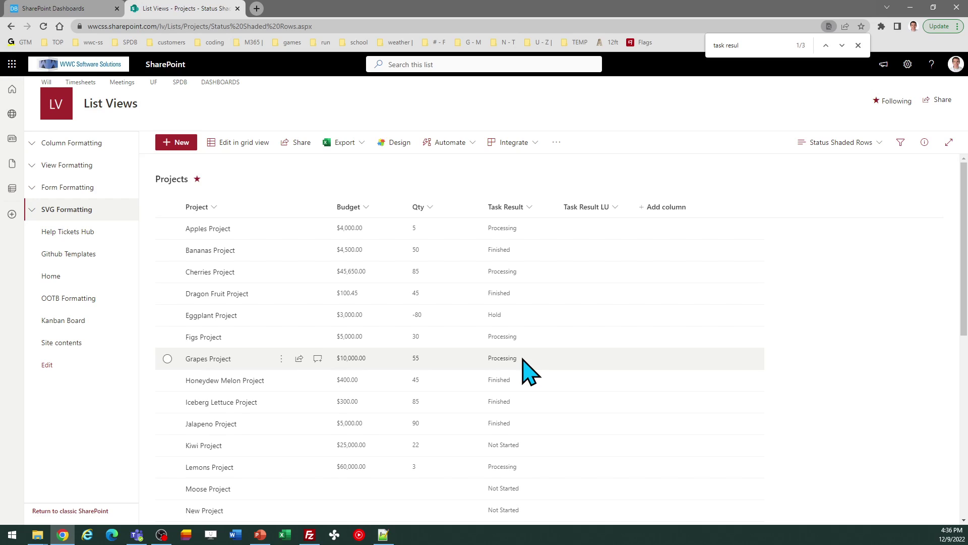
Add a row rule shading Task Result 'Processing' rows in BgMintGreen30
{"action": "left_click", "coordinate": [79, 8]}
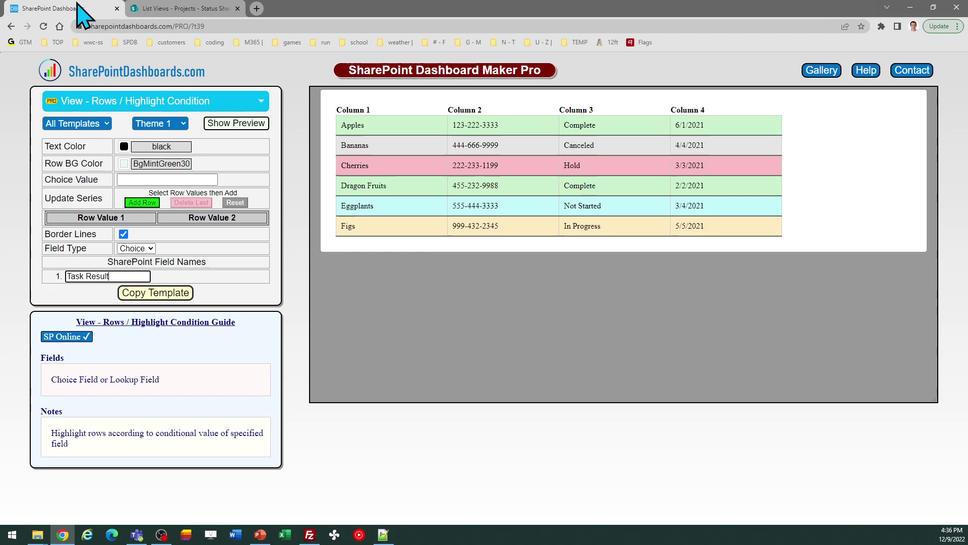
{"action": "left_click", "coordinate": [151, 179]}
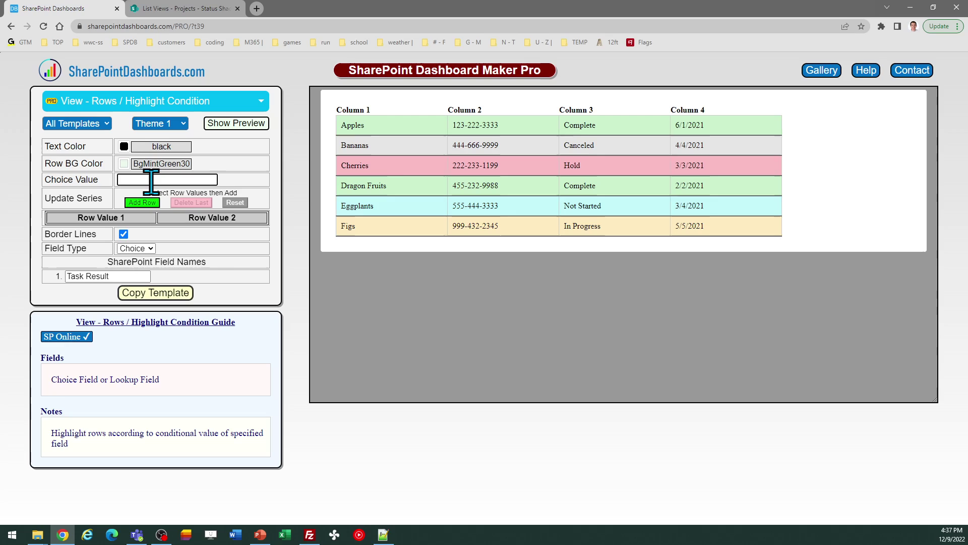
{"action": "type", "text": "Process"}
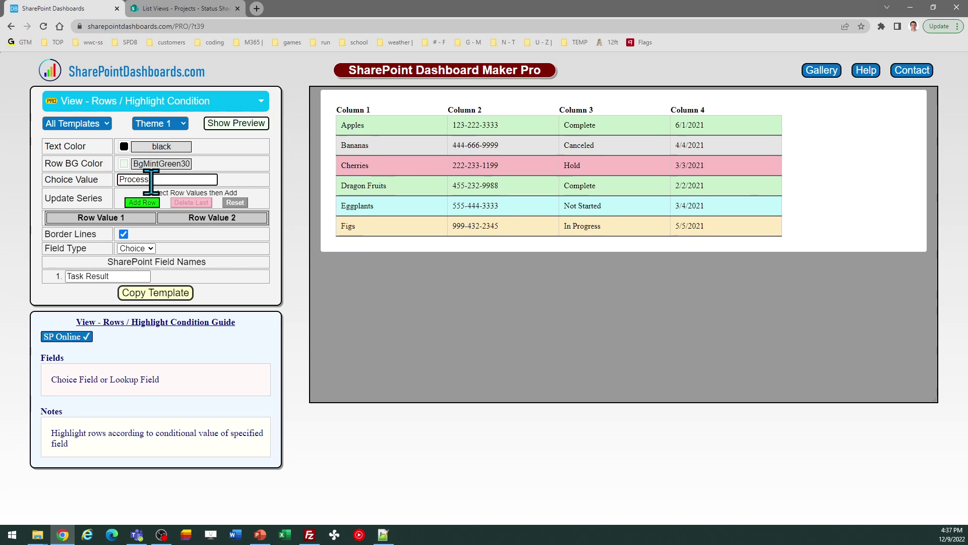
{"action": "type", "text": "ing"}
{"action": "left_click", "coordinate": [142, 202]}
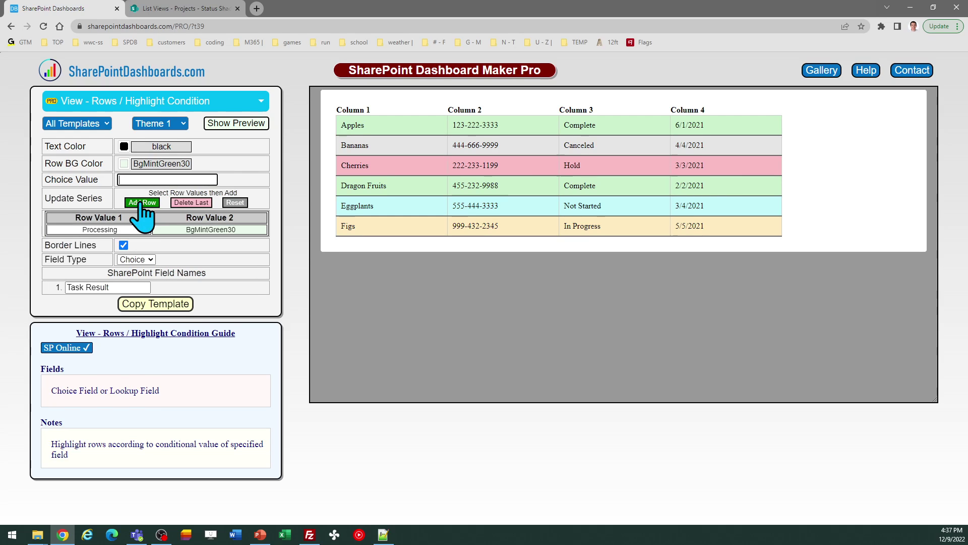
{"action": "left_click", "coordinate": [172, 7]}
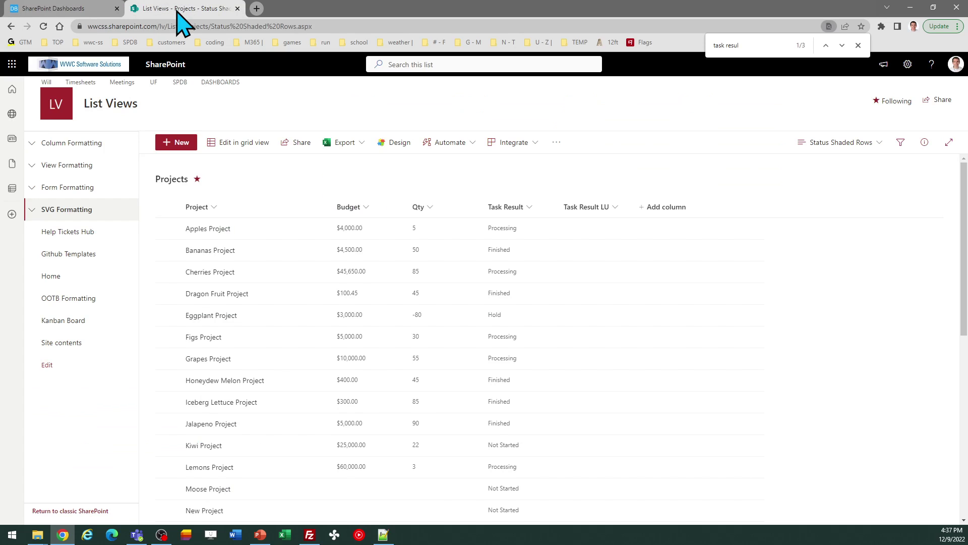
{"action": "left_click", "coordinate": [86, 9]}
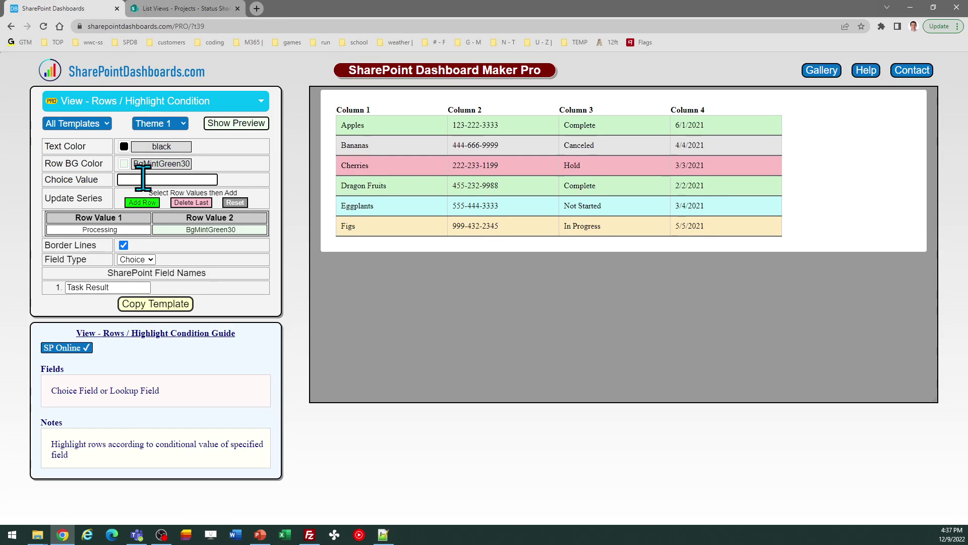
Add a row rule shading 'Finished' rows in BgGold
{"action": "type", "text": "Finished"}
{"action": "left_click", "coordinate": [123, 164]}
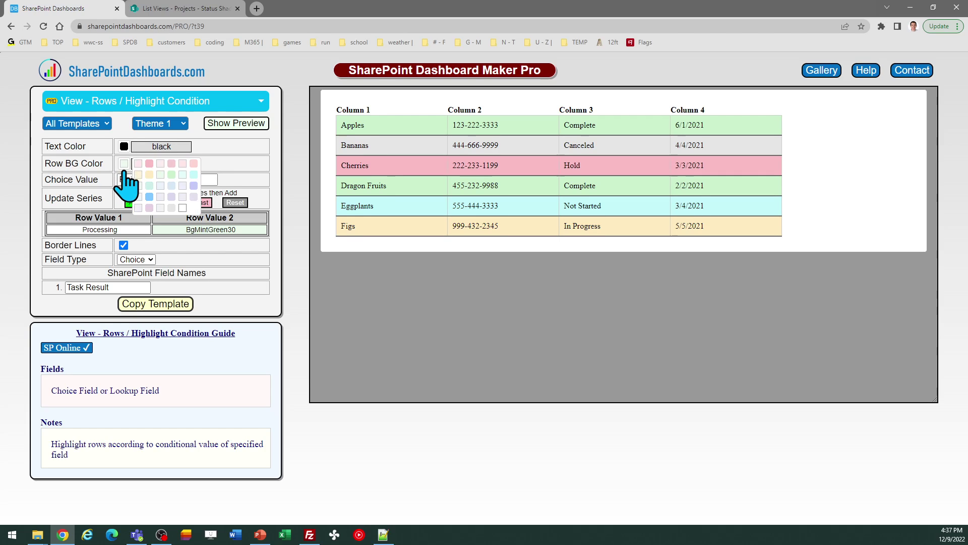
{"action": "mouse_move", "coordinate": [161, 229]}
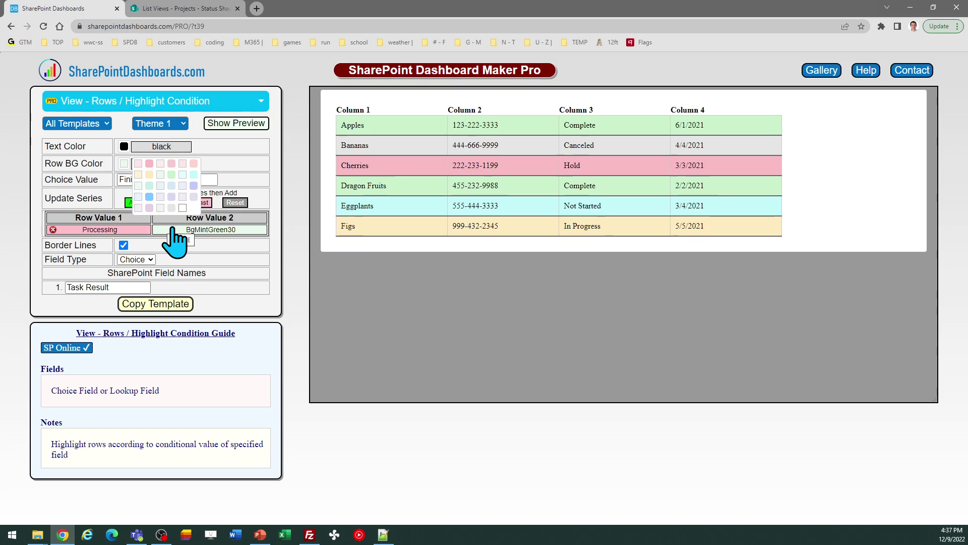
{"action": "left_click", "coordinate": [150, 175]}
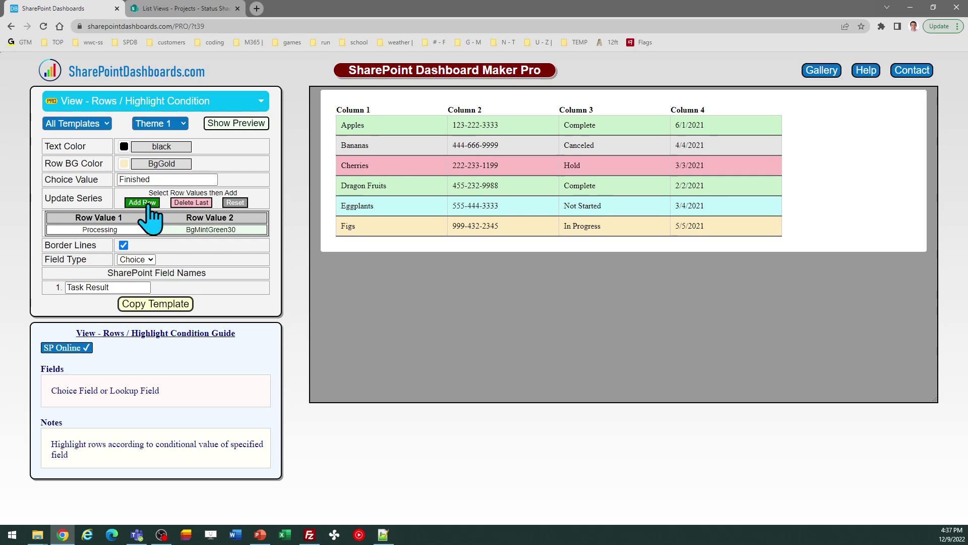
{"action": "left_click", "coordinate": [146, 203]}
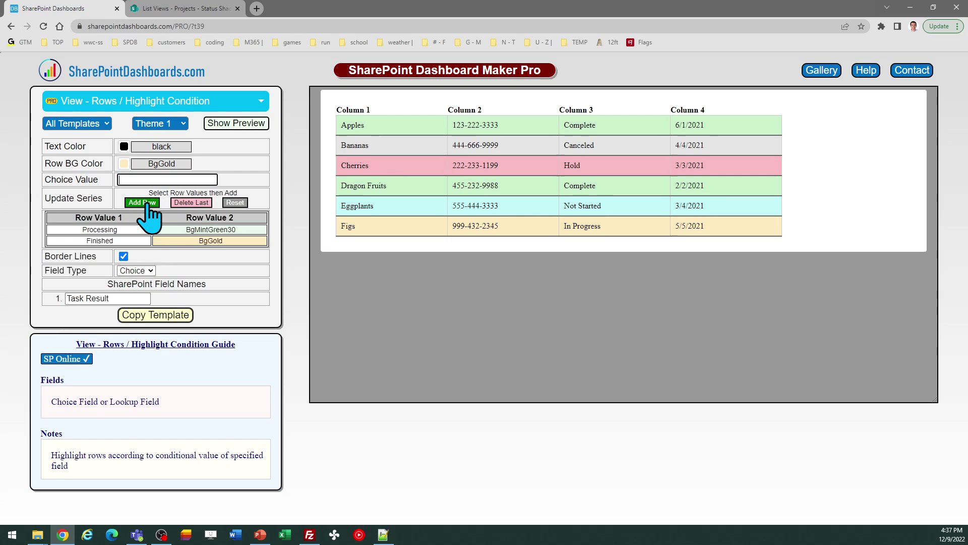
{"action": "left_click", "coordinate": [174, 8]}
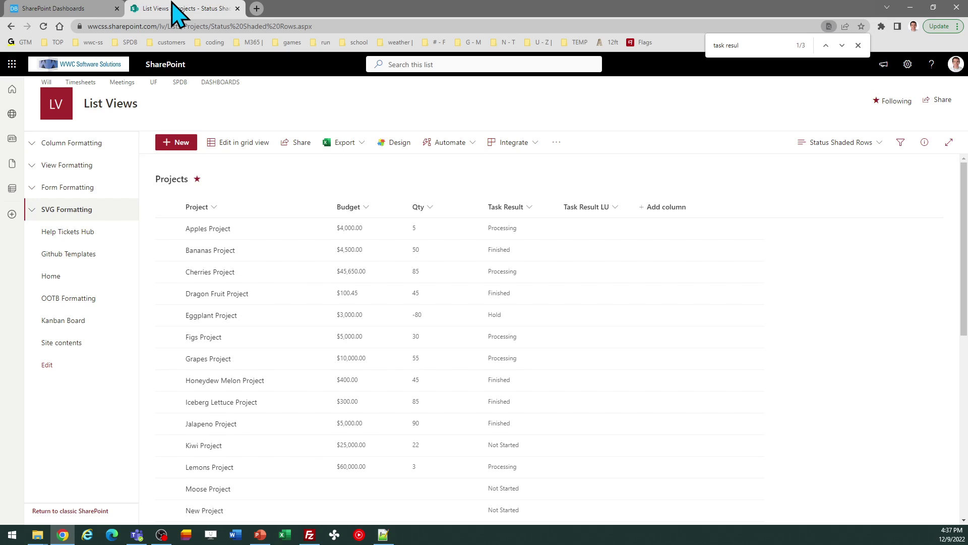
{"action": "left_click", "coordinate": [80, 9]}
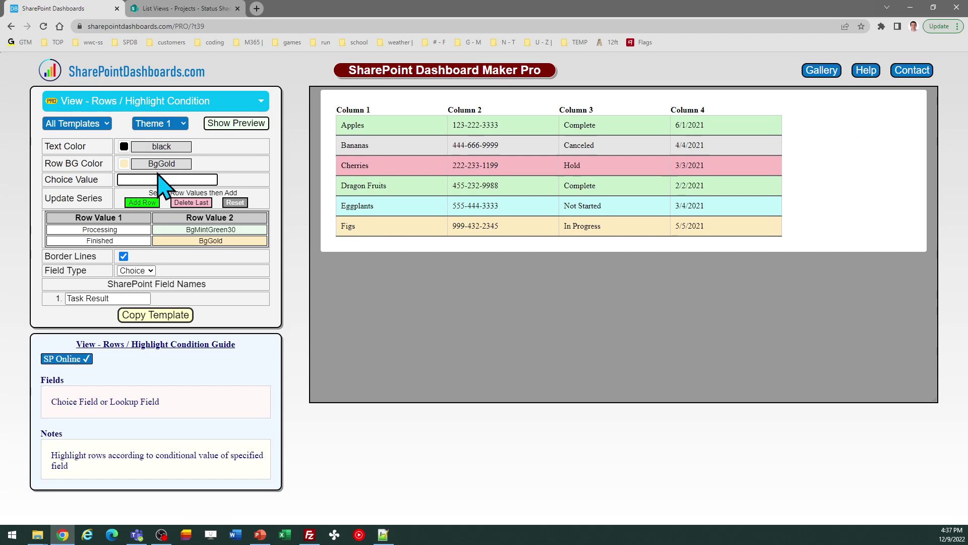
Add a row rule shading 'Hold' rows in BgCoral
{"action": "type", "text": "Hold"}
{"action": "left_click", "coordinate": [124, 162]}
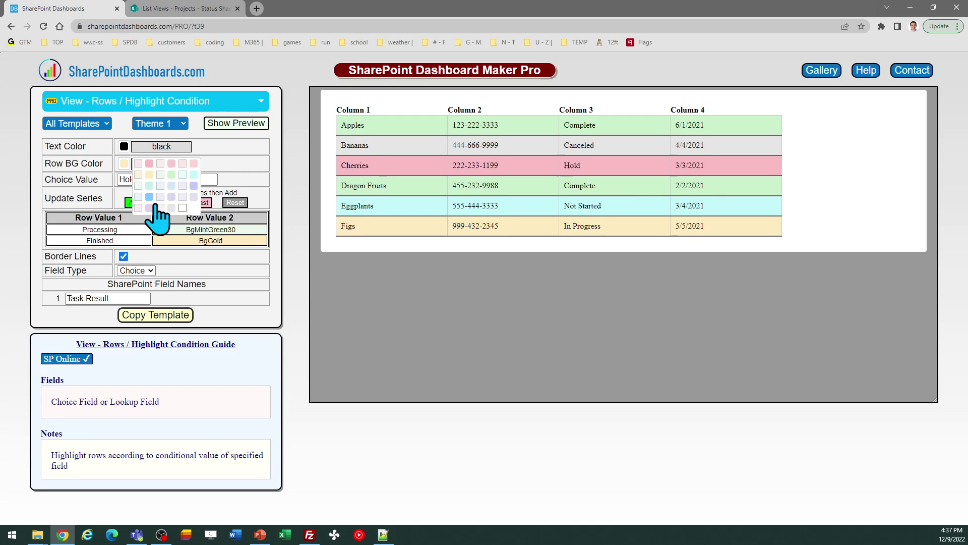
{"action": "left_click", "coordinate": [153, 163]}
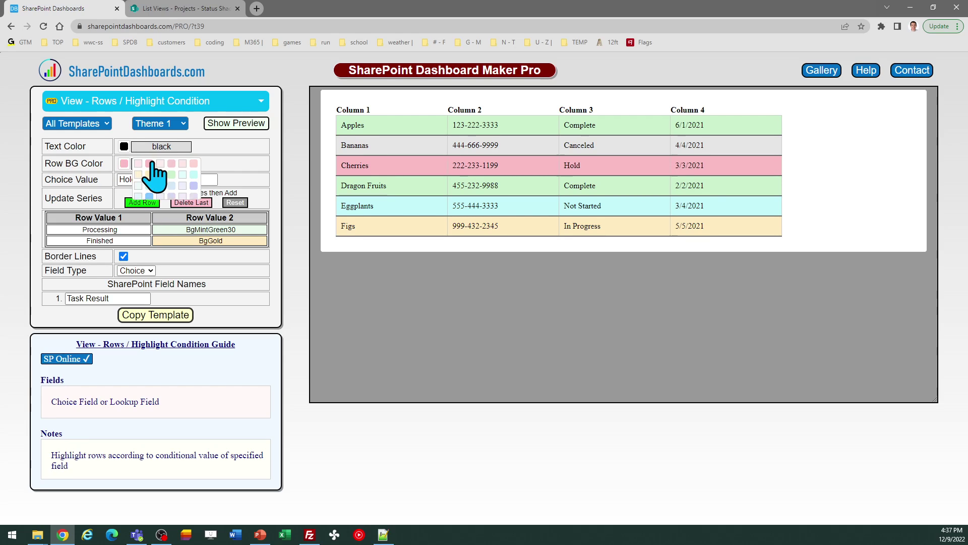
{"action": "left_click", "coordinate": [136, 203]}
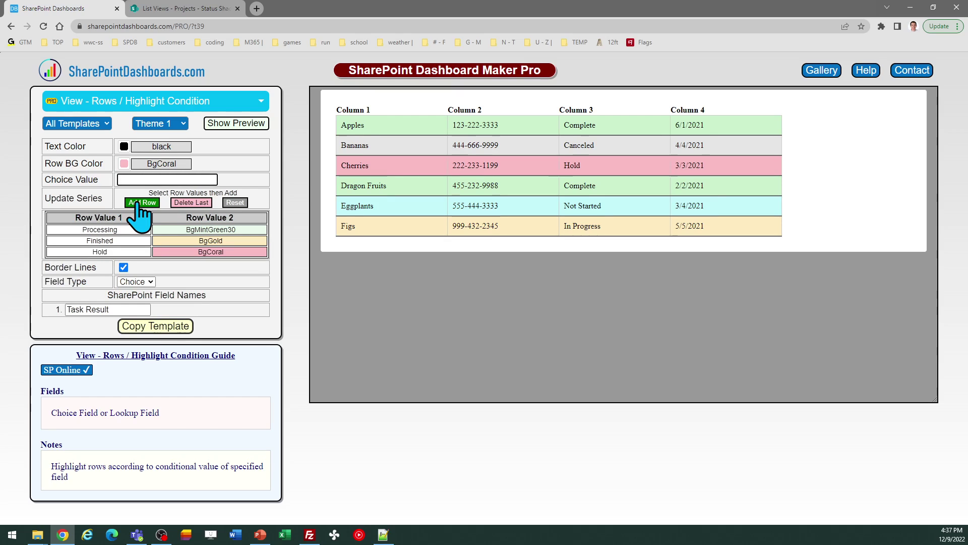
Add a row rule shading 'Not Started' rows in BgLightBlue
{"action": "left_click", "coordinate": [137, 180]}
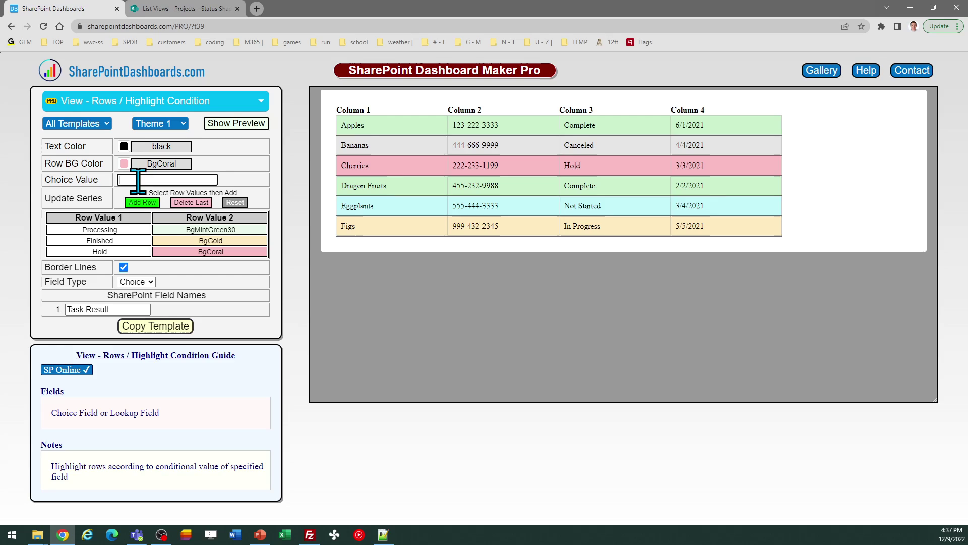
{"action": "type", "text": "Not Started"}
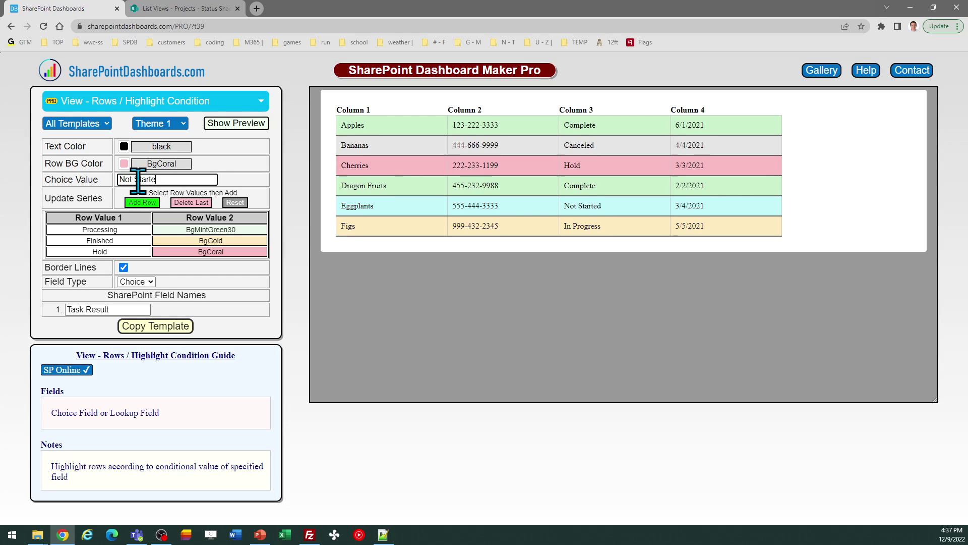
{"action": "left_click", "coordinate": [126, 164]}
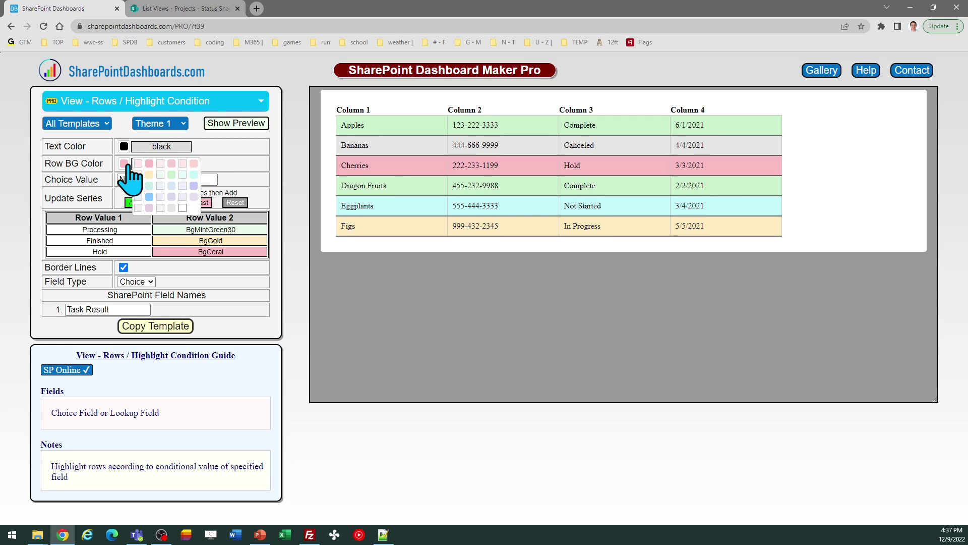
{"action": "left_click", "coordinate": [149, 197]}
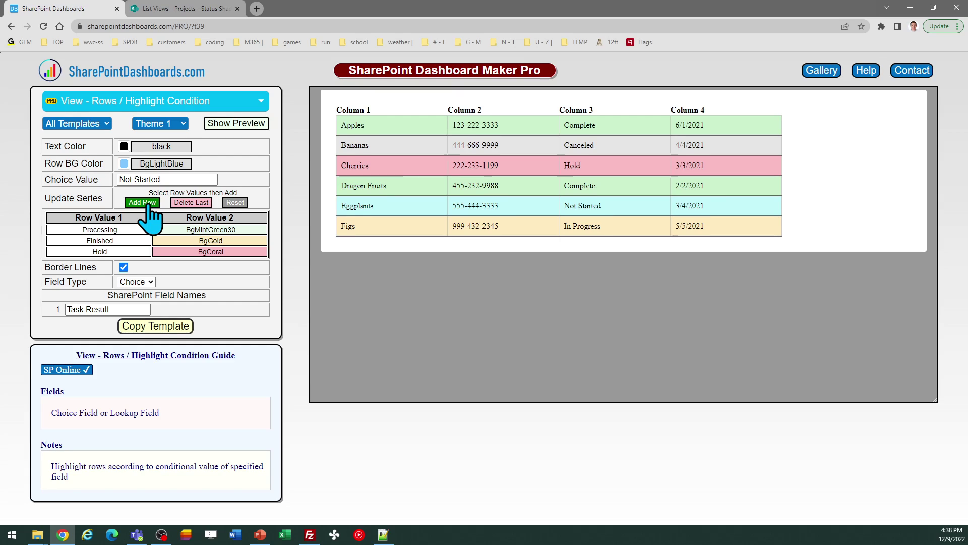
{"action": "left_click", "coordinate": [145, 205]}
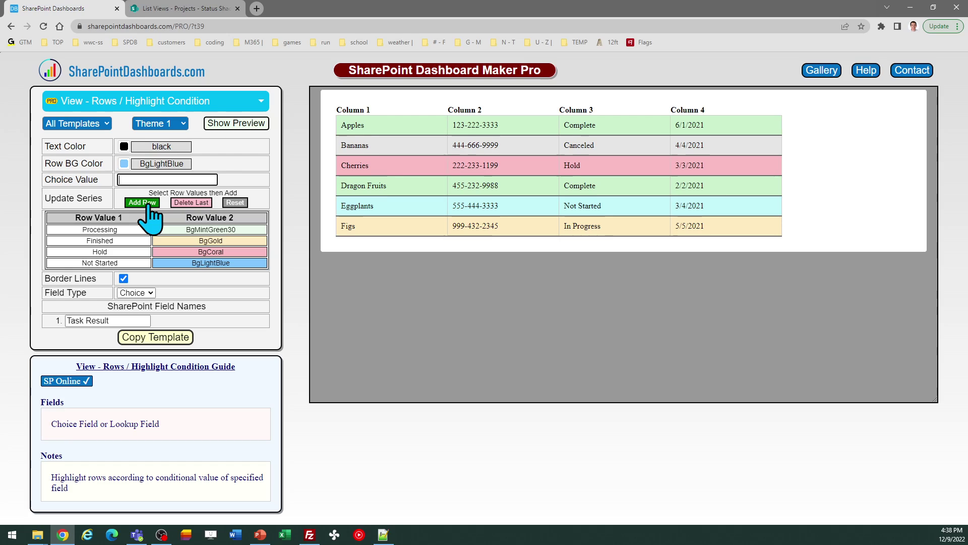
Copy the four-rule Task Result template and dismiss the SharePoint paste instructions
{"action": "mouse_move", "coordinate": [198, 260]}
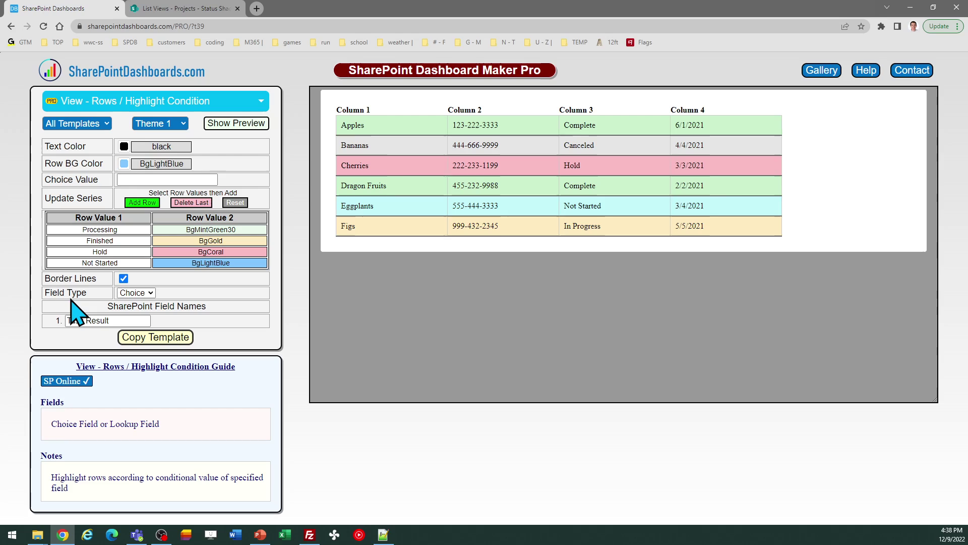
{"action": "left_click", "coordinate": [165, 346]}
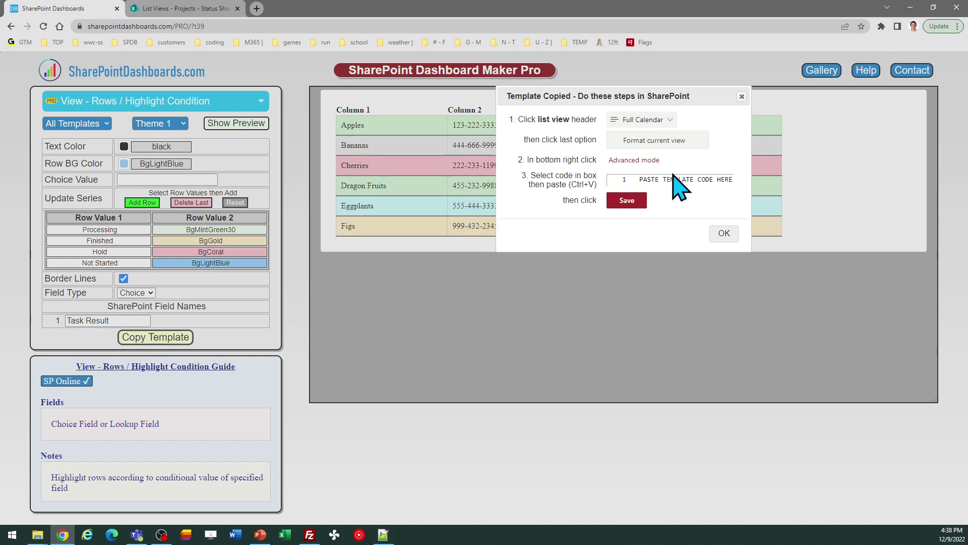
{"action": "left_click", "coordinate": [723, 234]}
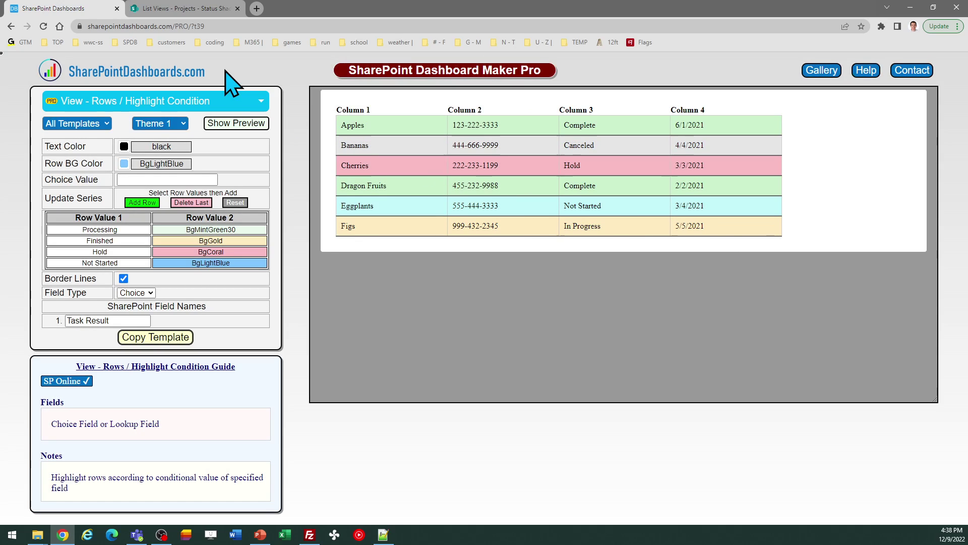
Replace the view's advanced-mode formatting JSON with the copied template and save it
{"action": "left_click", "coordinate": [201, 10]}
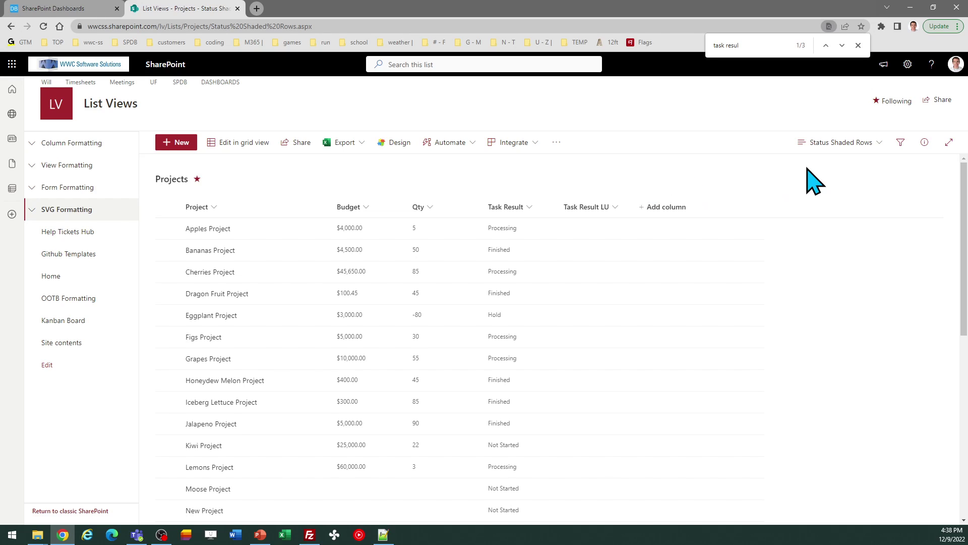
{"action": "left_click", "coordinate": [852, 150]}
{"action": "left_click_drag", "start_coordinate": [794, 233], "coordinate": [805, 453]}
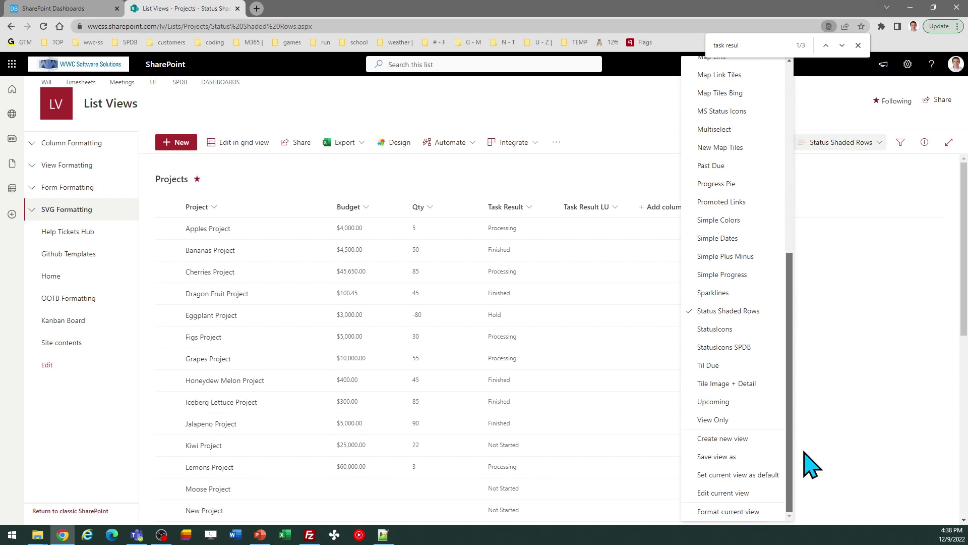
{"action": "left_click", "coordinate": [745, 510]}
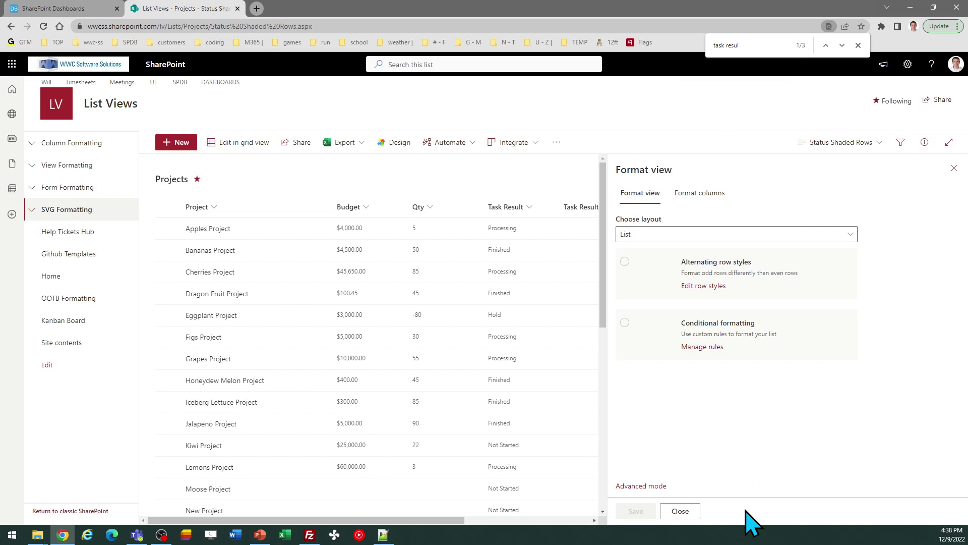
{"action": "left_click", "coordinate": [641, 487]}
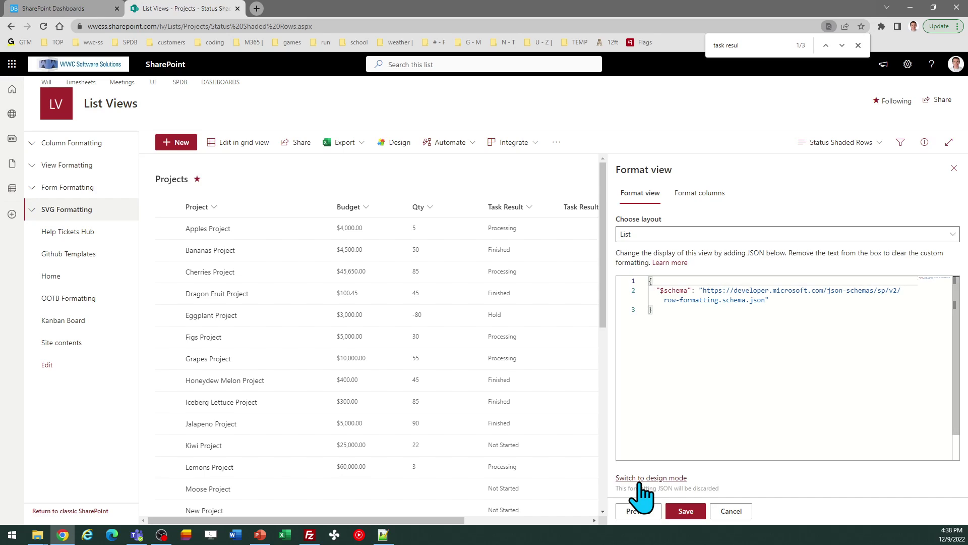
{"action": "key", "text": "ctrl+a"}
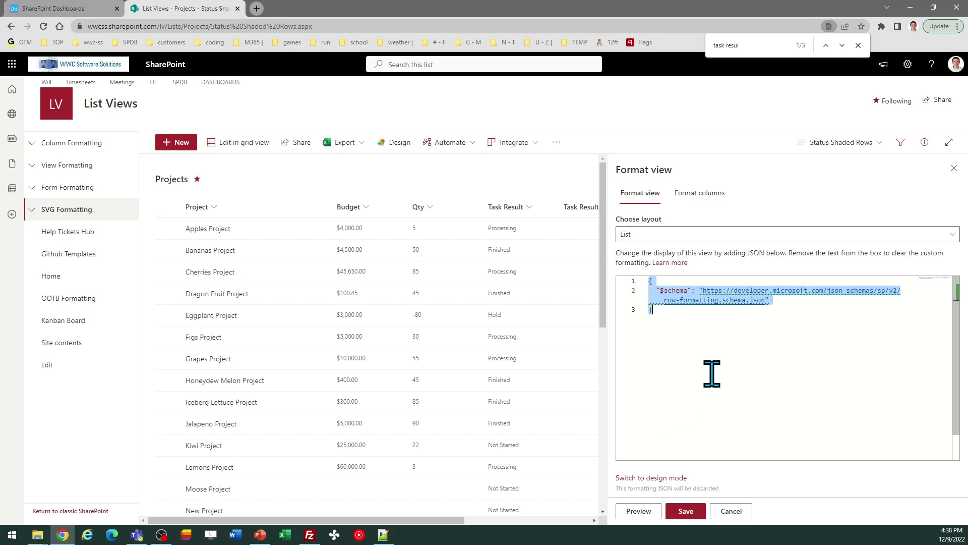
{"action": "key", "text": "ctrl+v"}
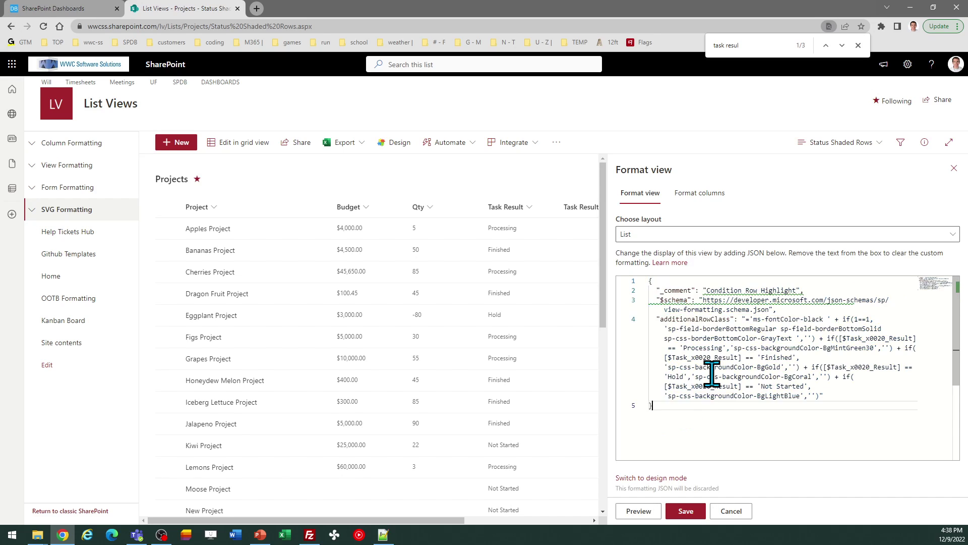
{"action": "left_click", "coordinate": [689, 512]}
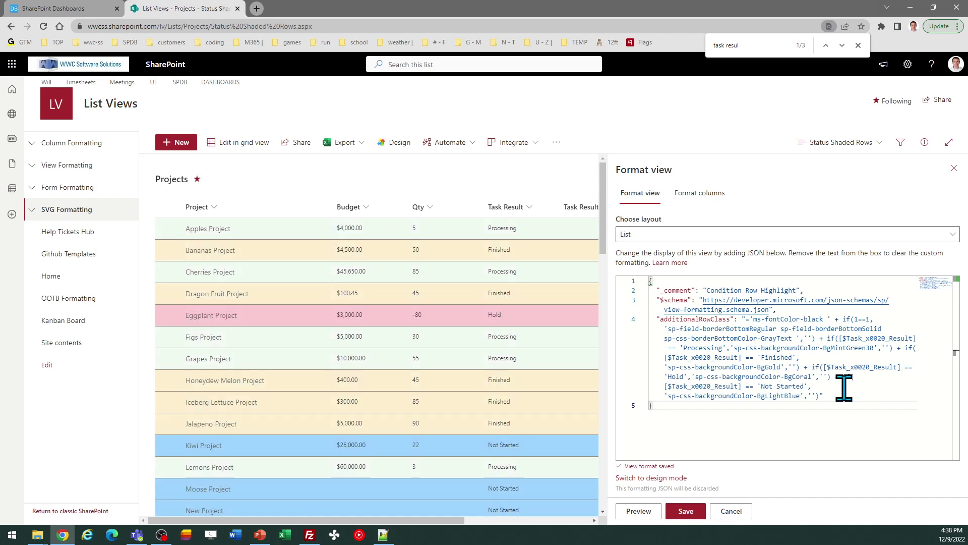
In grid view, change Apples Project's Task Result from Processing to Hold
{"action": "left_click", "coordinate": [954, 170]}
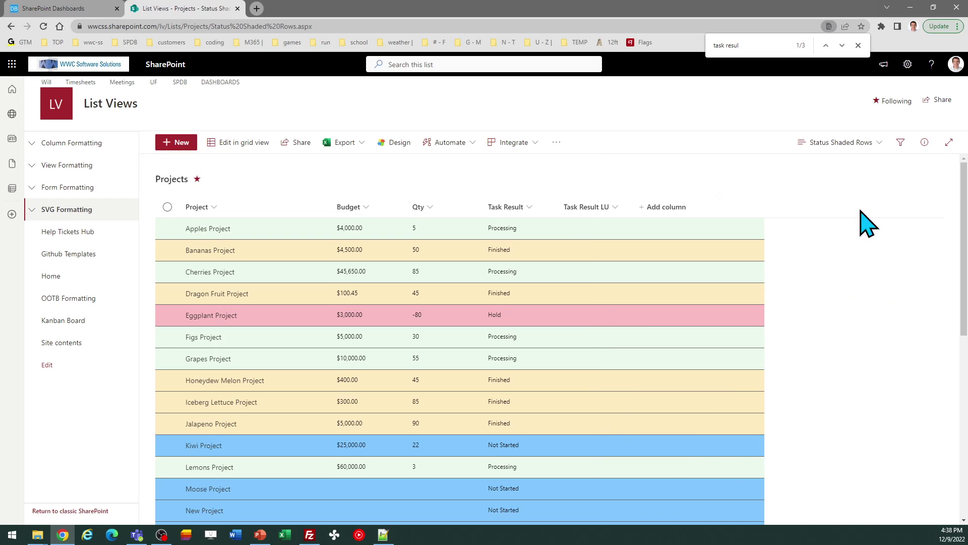
{"action": "left_click", "coordinate": [235, 145]}
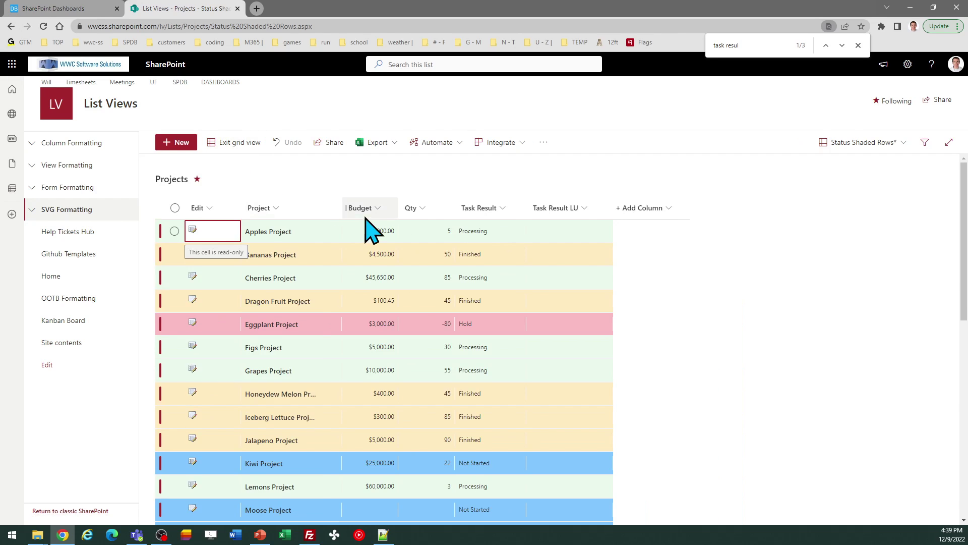
{"action": "left_click", "coordinate": [468, 225]}
{"action": "left_click", "coordinate": [496, 233]}
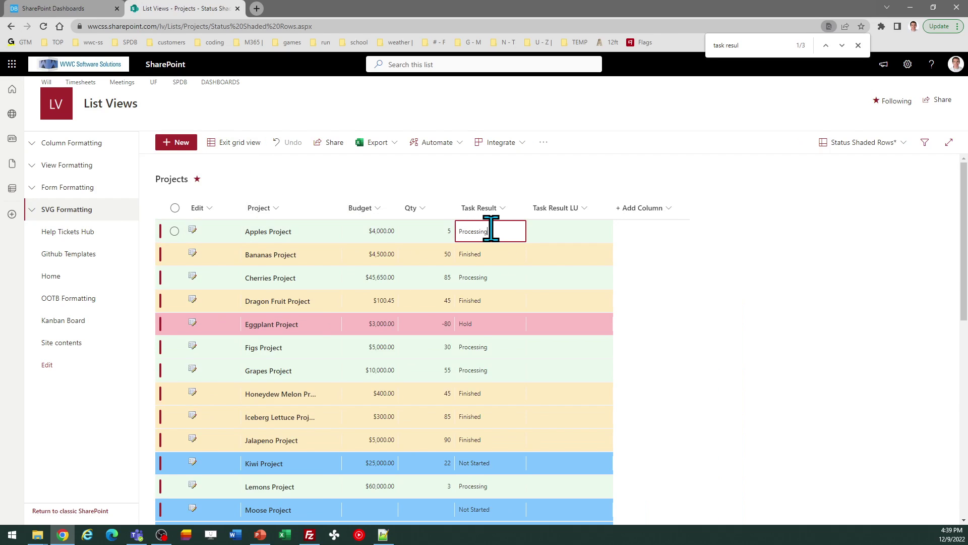
{"action": "left_click", "coordinate": [554, 262]}
{"action": "key", "text": "BackSpace"}
{"action": "key", "text": "BackSpace"}
{"action": "key", "text": "BackSpace"}
{"action": "key", "text": "BackSpace"}
{"action": "key", "text": "BackSpace"}
{"action": "key", "text": "BackSpace"}
{"action": "key", "text": "BackSpace"}
{"action": "key", "text": "BackSpace"}
{"action": "key", "text": "BackSpace"}
{"action": "key", "text": "BackSpace"}
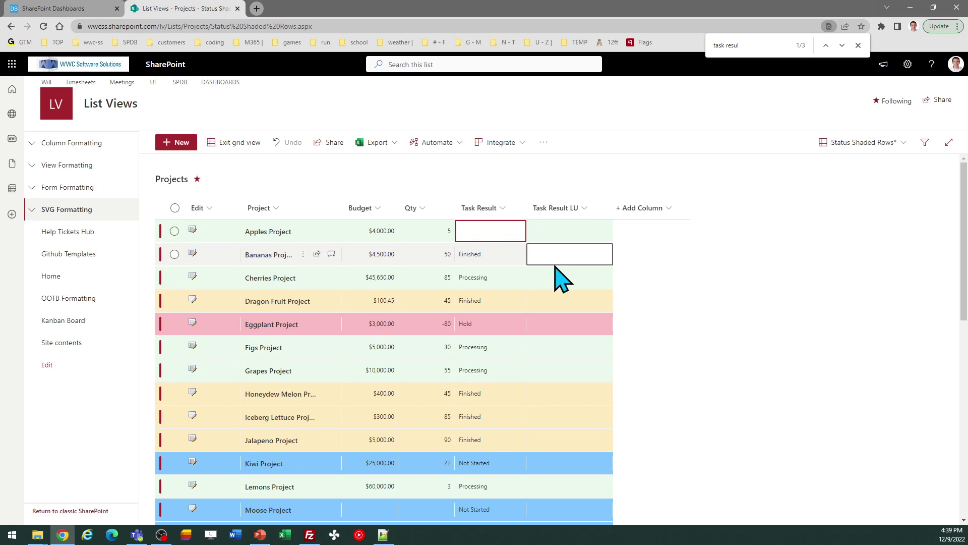
{"action": "type", "text": "Hold"}
{"action": "left_click", "coordinate": [487, 255]}
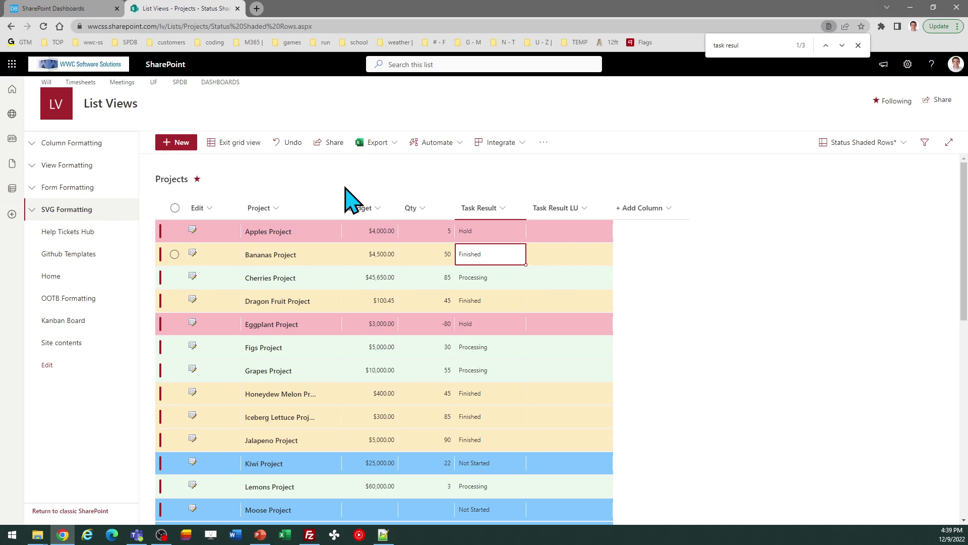
{"action": "left_click", "coordinate": [235, 143]}
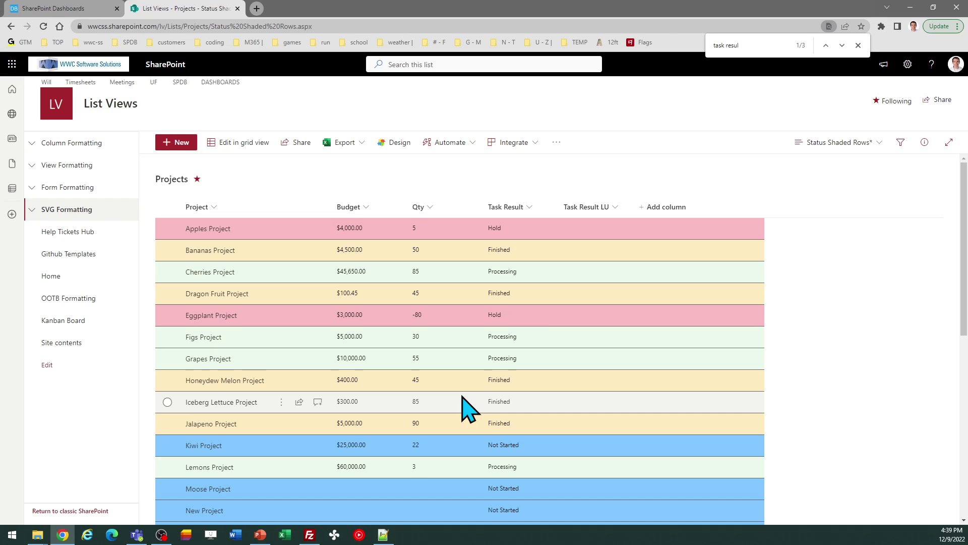
Switch back to the Dashboard Maker Pro template showing its four Task Result colour rules
{"action": "left_click", "coordinate": [64, 10]}
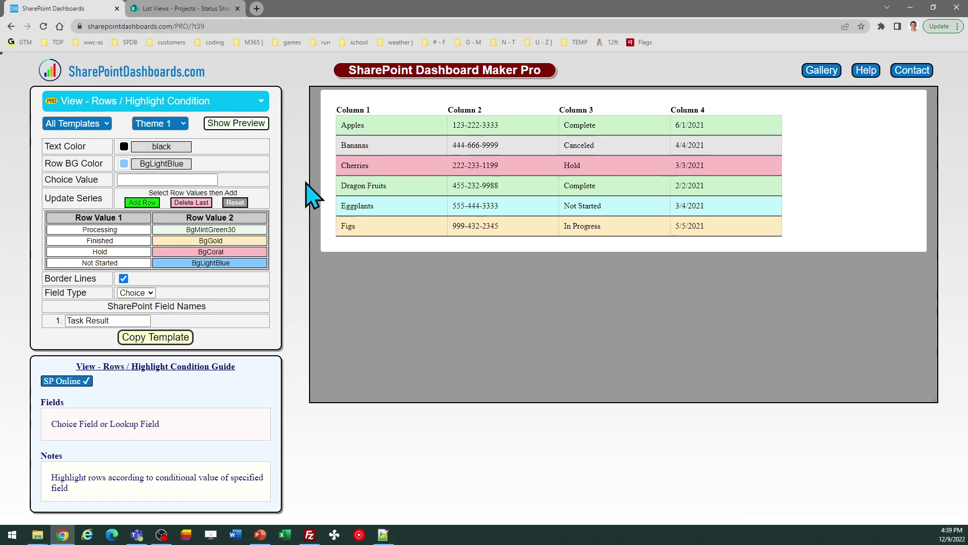